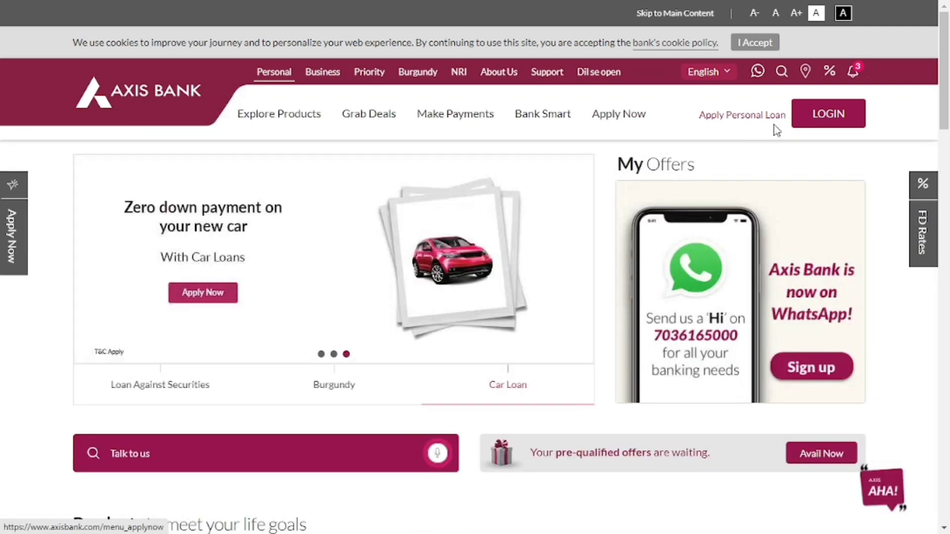
- Open first-time registration for personal Internet Banking and submit the customer's registered mobile number as the account details
{"action": "mouse_move", "coordinate": [827, 117]}
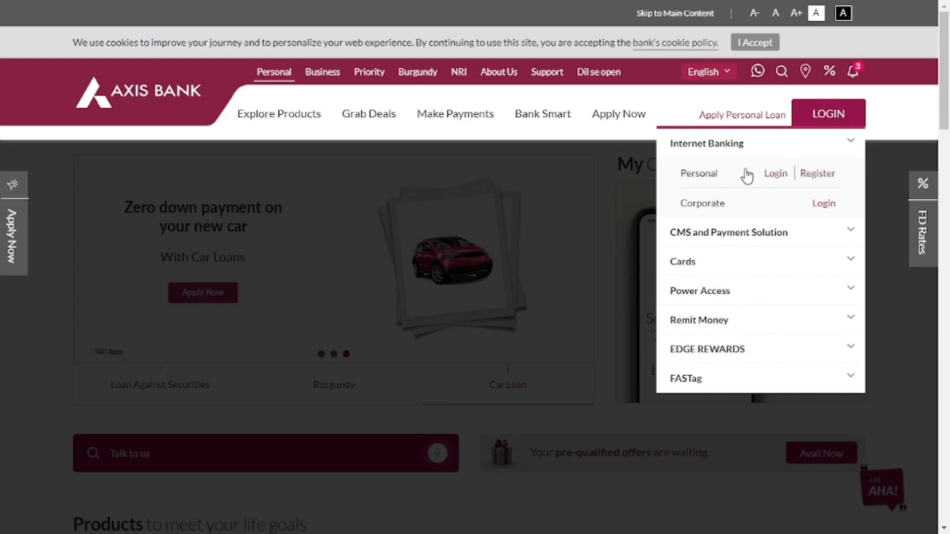
{"action": "left_click", "coordinate": [819, 181]}
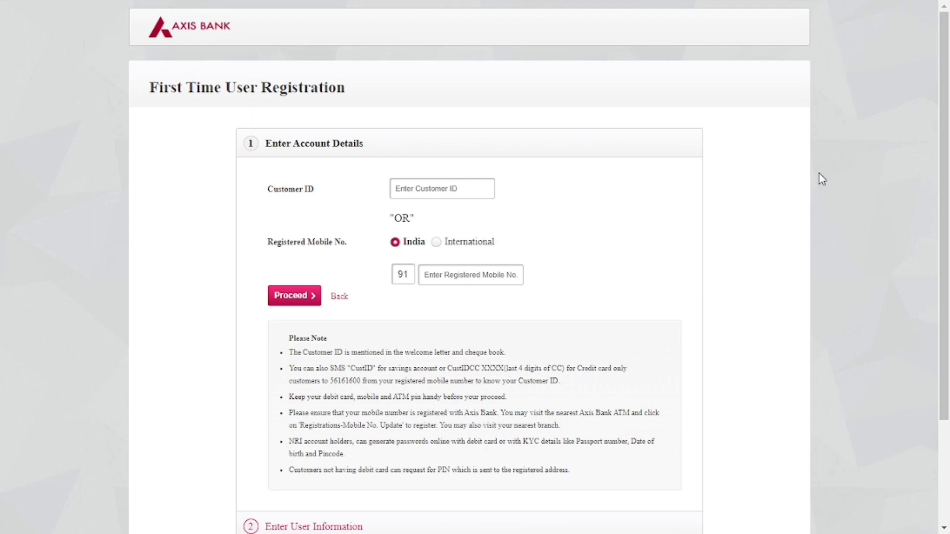
{"action": "left_click", "coordinate": [438, 184]}
{"action": "left_click", "coordinate": [458, 275]}
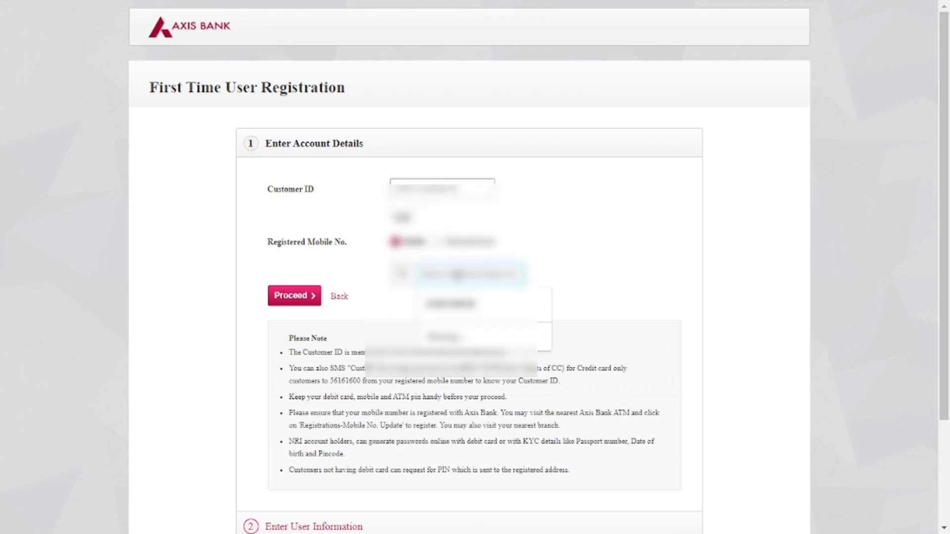
{"action": "left_click", "coordinate": [450, 304]}
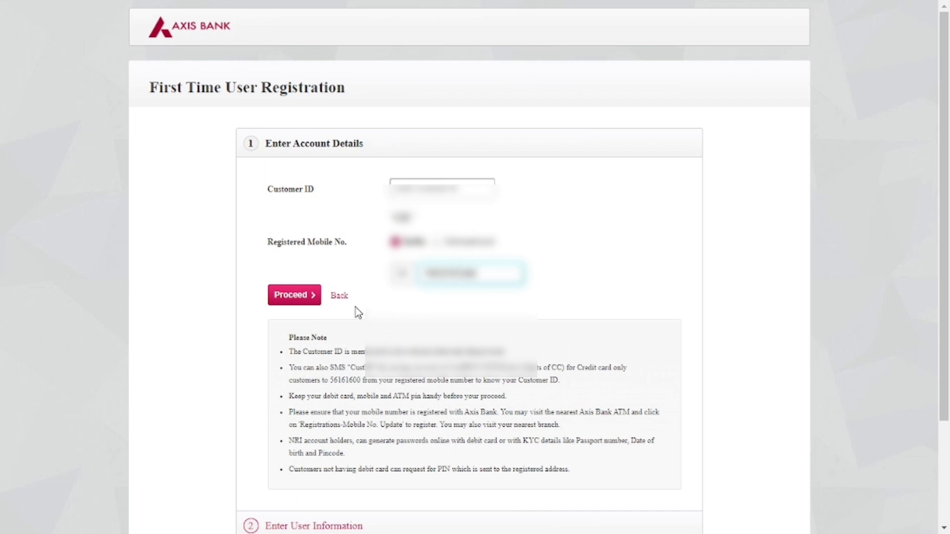
{"action": "left_click", "coordinate": [302, 300]}
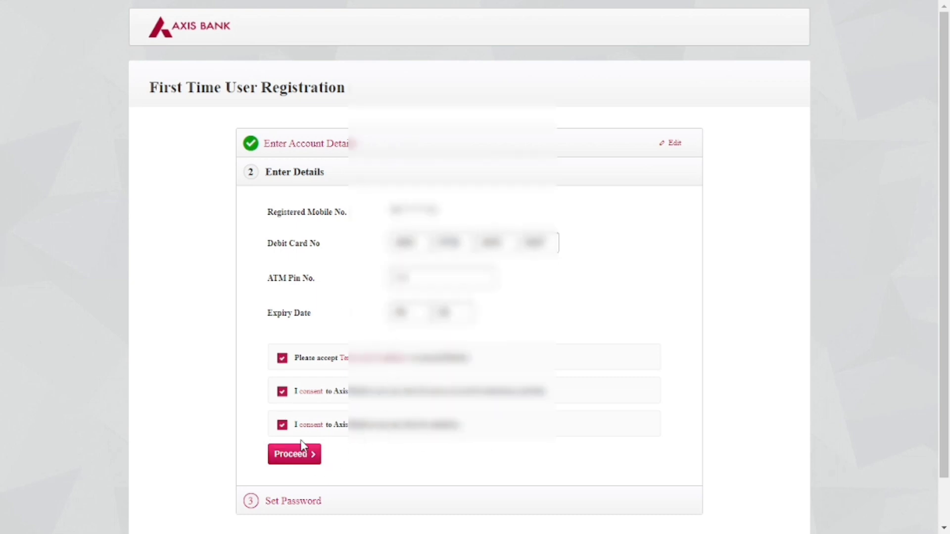
- Submit the debit card number, ATM PIN and expiry date with all consents accepted, and set a new password using the OTP code
{"action": "left_click", "coordinate": [302, 458]}
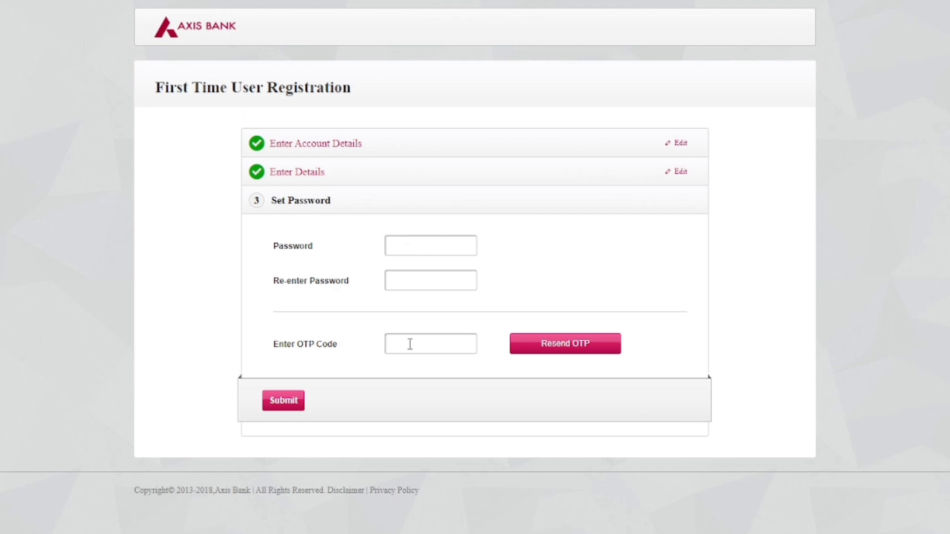
{"action": "left_click", "coordinate": [422, 245]}
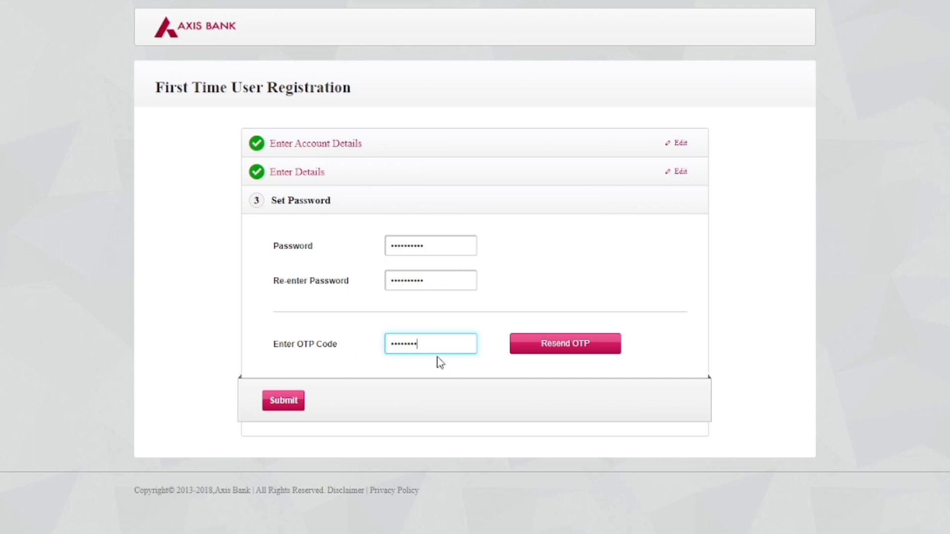
{"action": "left_click", "coordinate": [292, 401]}
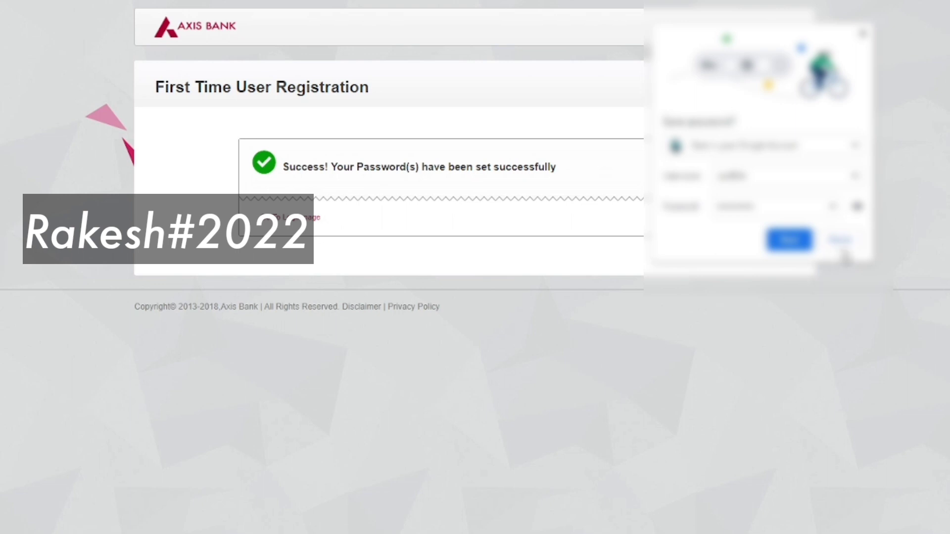
- Decline saving the password in the browser and go on to the Internet Banking login page
{"action": "left_click", "coordinate": [846, 245]}
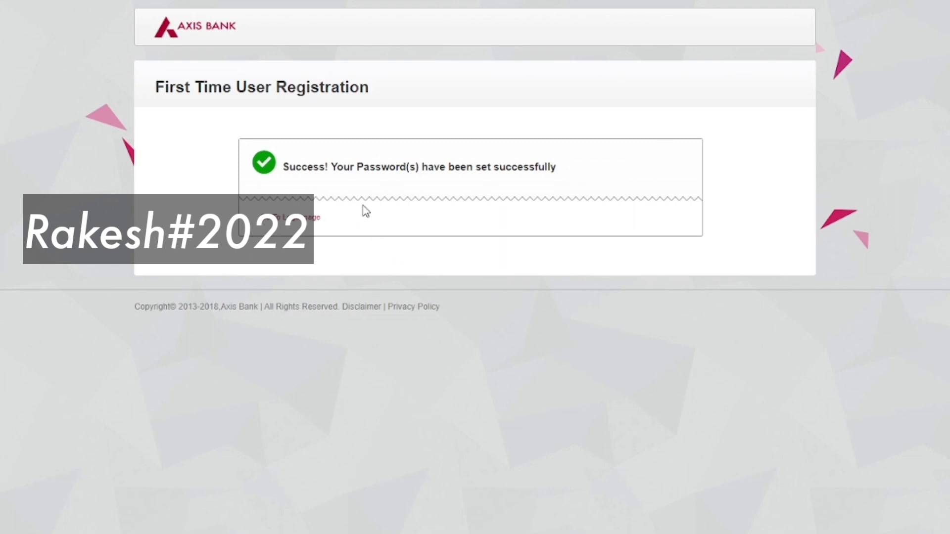
{"action": "left_click", "coordinate": [286, 226]}
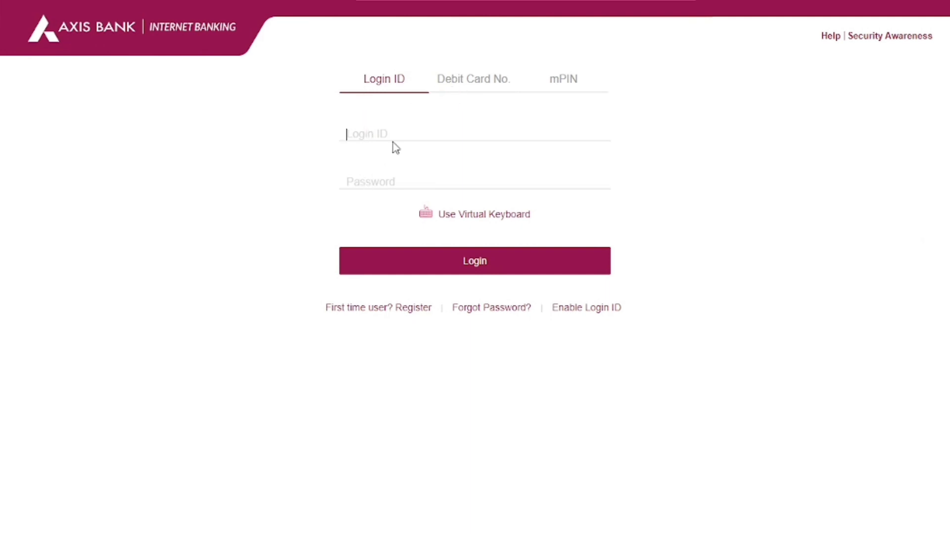
{"action": "left_click", "coordinate": [469, 90]}
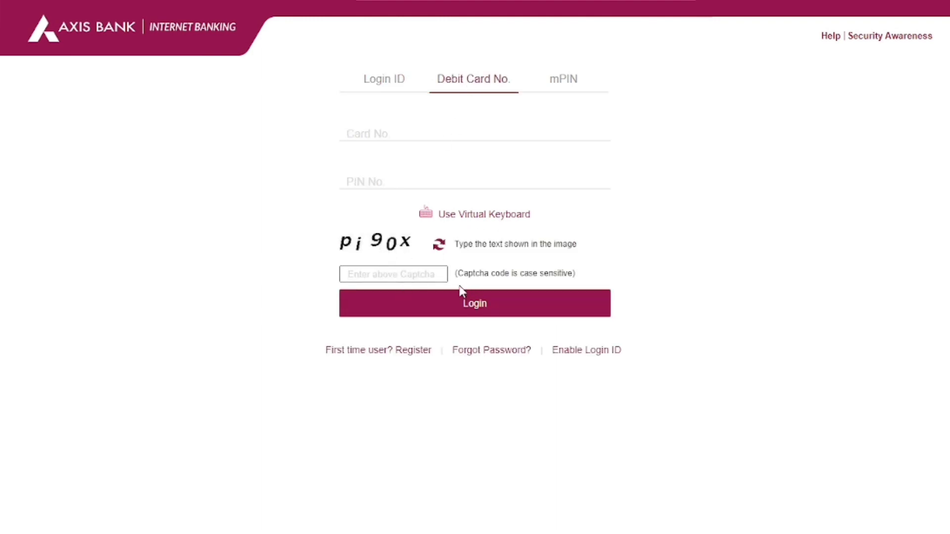
{"action": "left_click", "coordinate": [553, 90]}
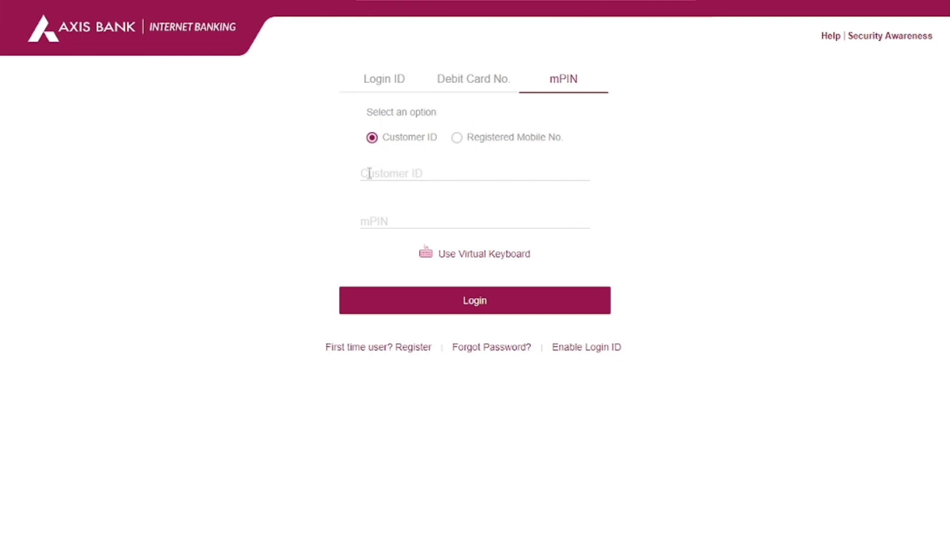
{"action": "left_click", "coordinate": [466, 89]}
{"action": "left_click", "coordinate": [387, 89]}
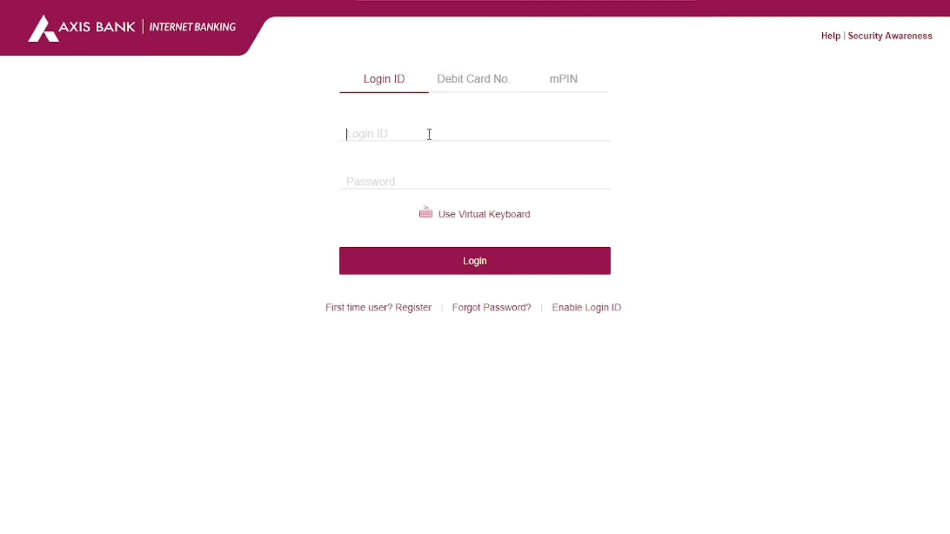
- Log in to Internet Banking with the customer's login ID and the account password
{"action": "type", "text": "axisuser12"}
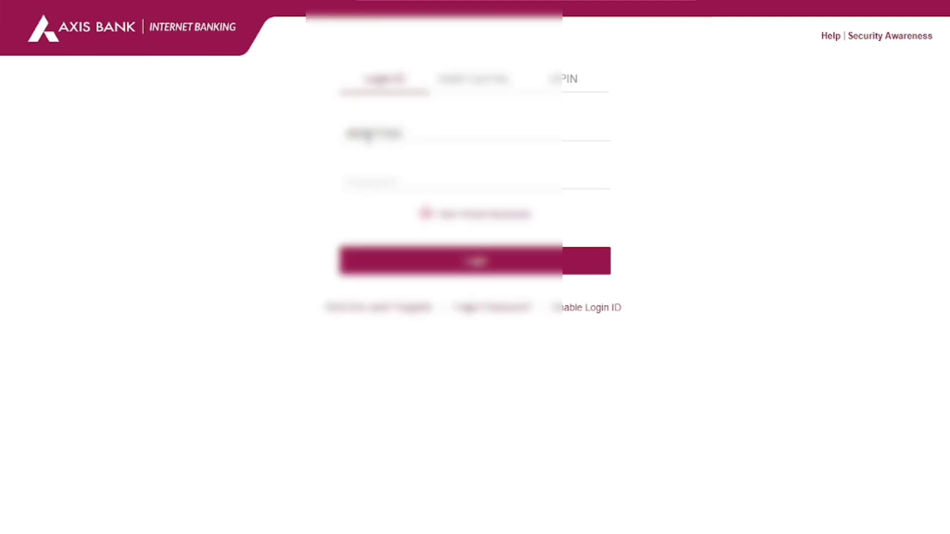
{"action": "left_click", "coordinate": [382, 184]}
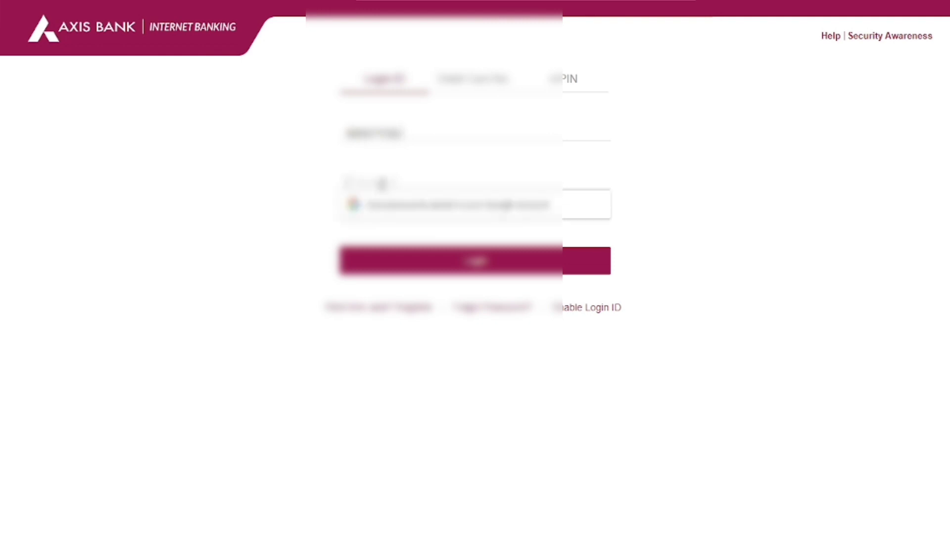
{"action": "type", "text": "********"}
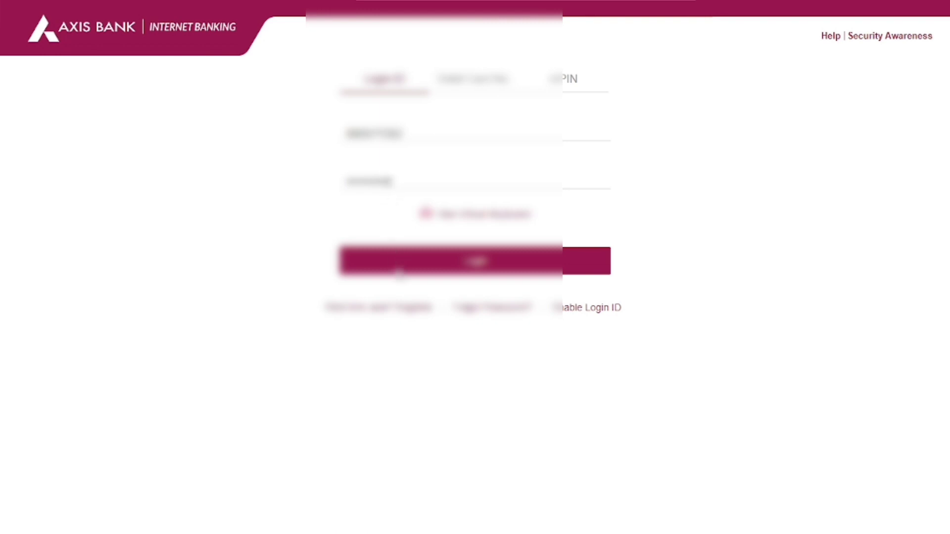
{"action": "left_click", "coordinate": [399, 272]}
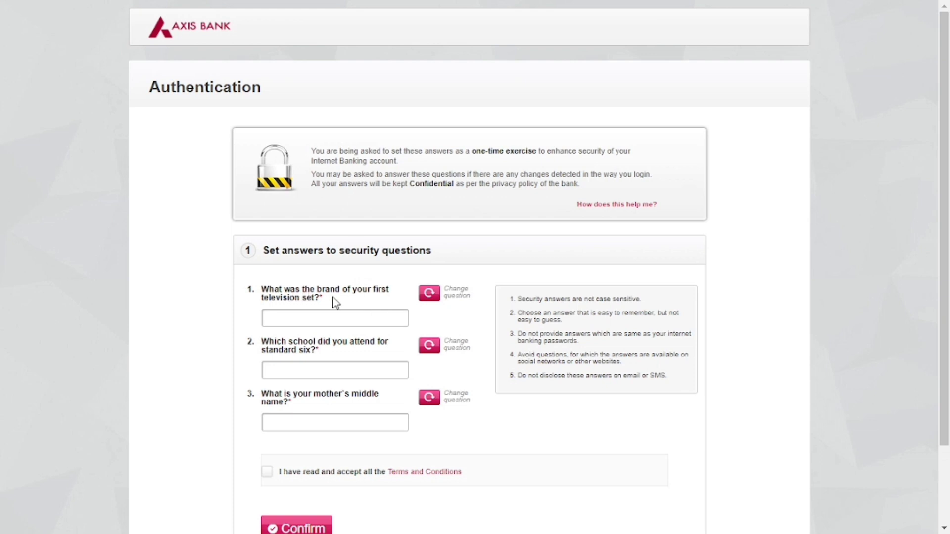
- Answer the three security questions, accept the Terms and Conditions and confirm the authentication setup
{"action": "left_click", "coordinate": [312, 317]}
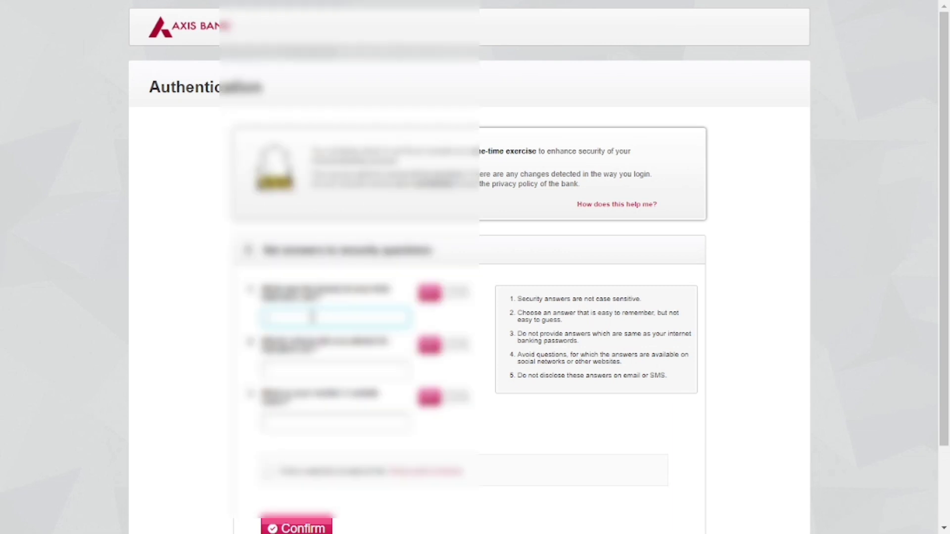
{"action": "type", "text": "m"}
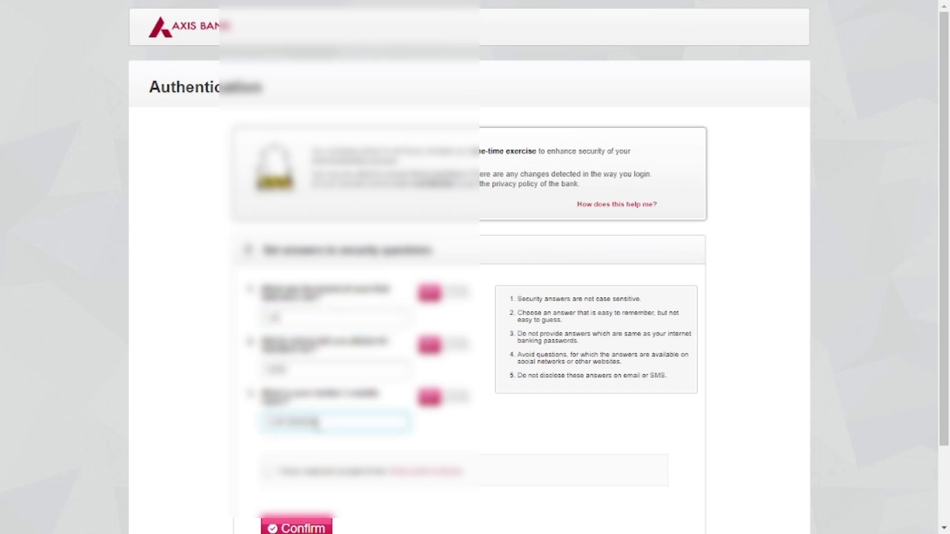
{"action": "scroll", "coordinate": [263, 426], "scroll_direction": "down", "scroll_amount": 2}
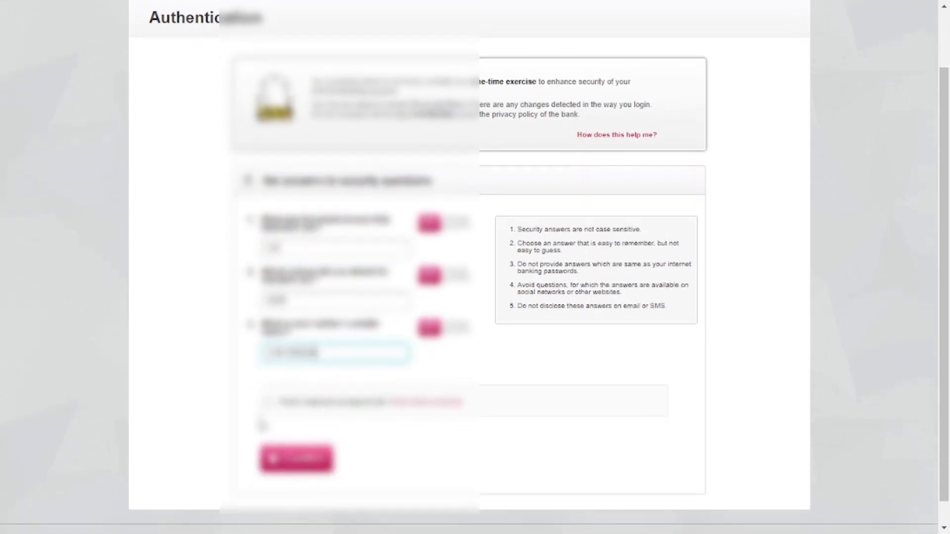
{"action": "left_click", "coordinate": [280, 448]}
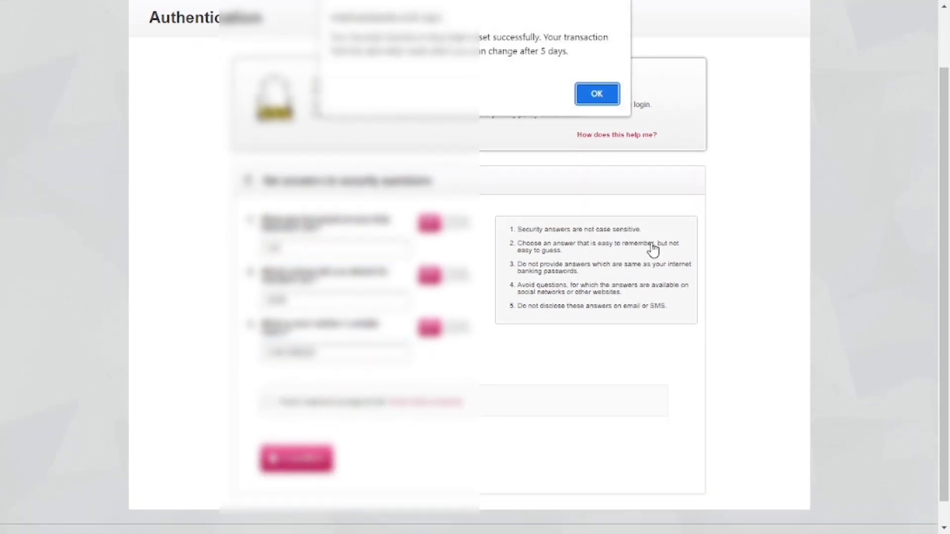
{"action": "left_click", "coordinate": [602, 97]}
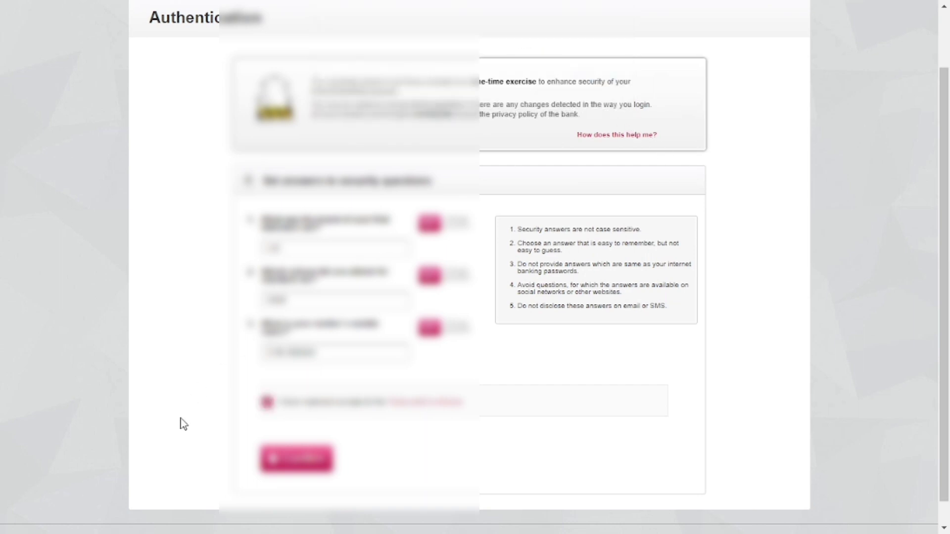
{"action": "left_click", "coordinate": [303, 466]}
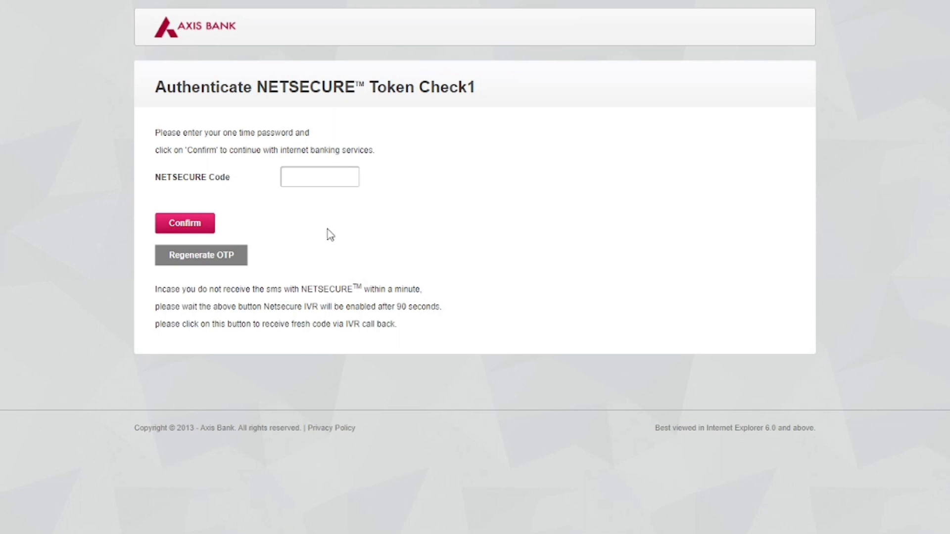
- Enter the one-time NETSECURE code and confirm it to continue to the banking services
{"action": "left_click", "coordinate": [322, 175]}
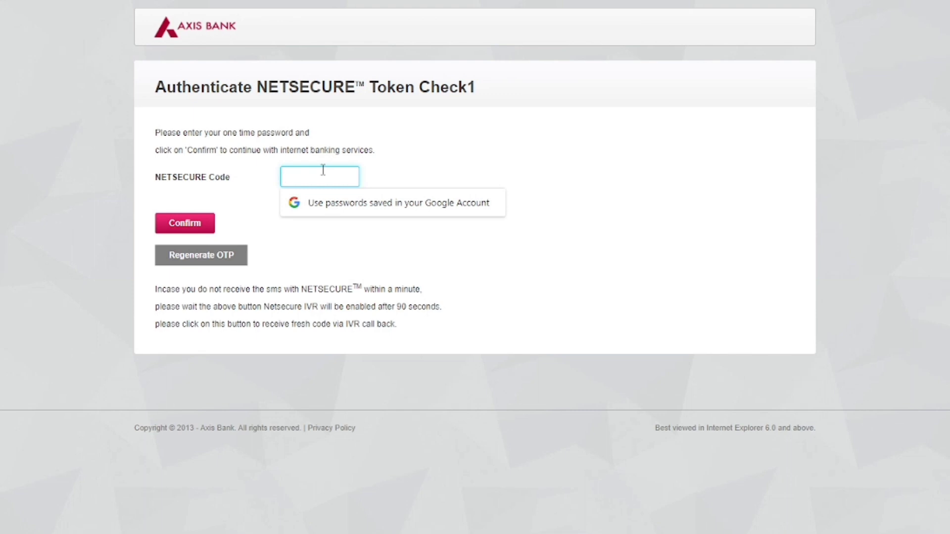
{"action": "key", "text": "ctrl+v"}
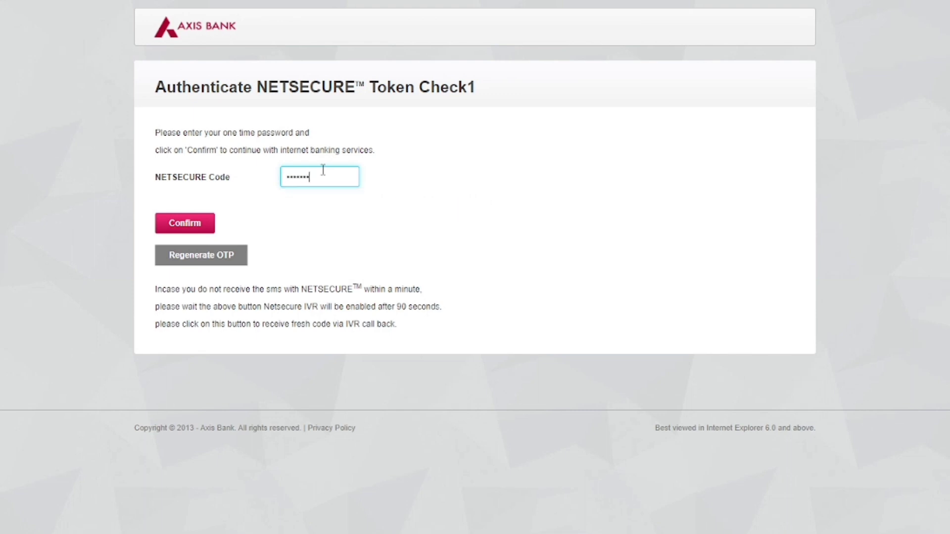
{"action": "left_click", "coordinate": [207, 231]}
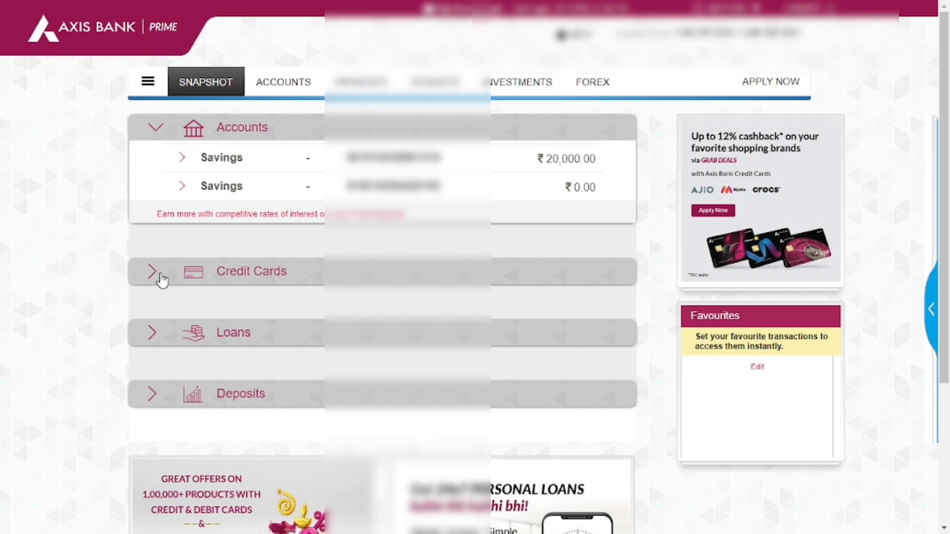
- Examine the Credit Cards section of the account snapshot and the options offered under Accounts and Services, including Account Services
{"action": "left_click", "coordinate": [157, 273]}
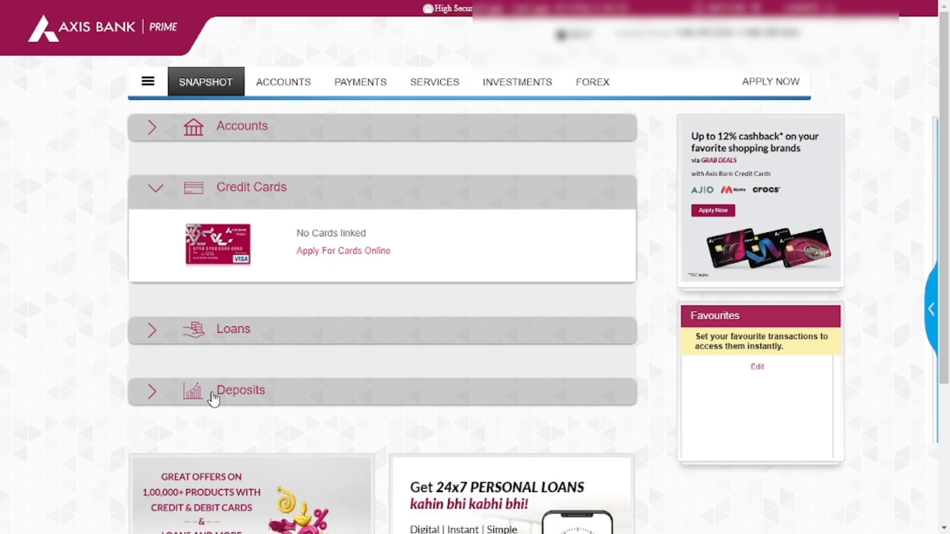
{"action": "scroll", "coordinate": [237, 375], "scroll_direction": "down", "scroll_amount": 4}
{"action": "scroll", "coordinate": [237, 374], "scroll_direction": "up", "scroll_amount": 4}
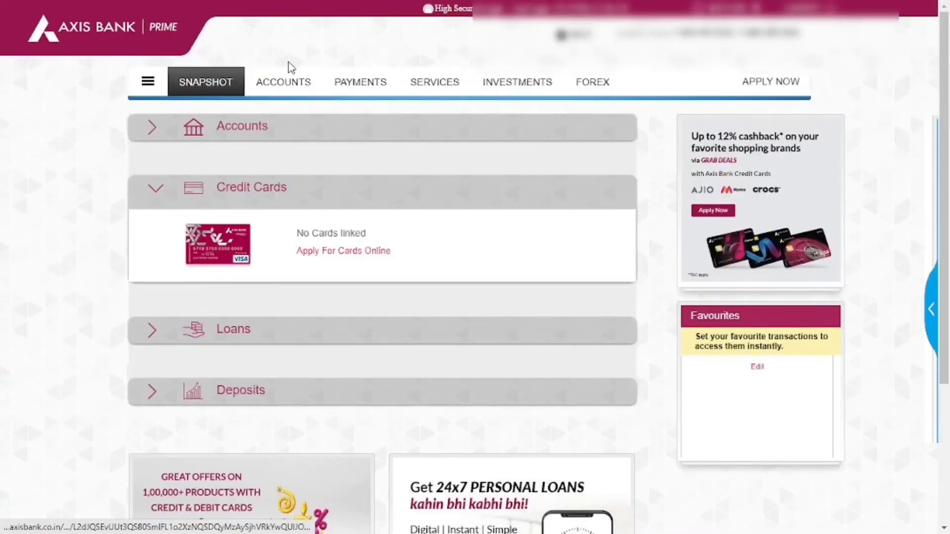
{"action": "mouse_move", "coordinate": [282, 85]}
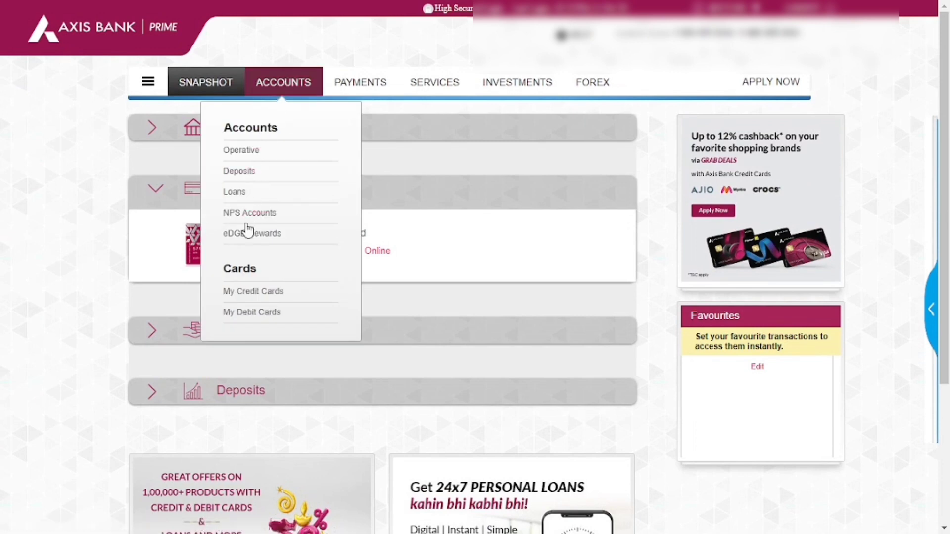
{"action": "mouse_move", "coordinate": [431, 90]}
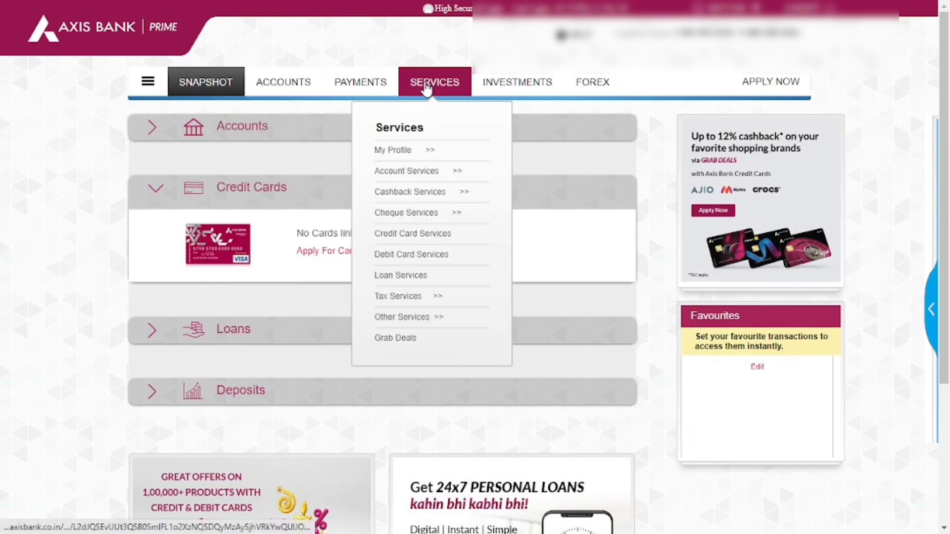
{"action": "mouse_move", "coordinate": [402, 193]}
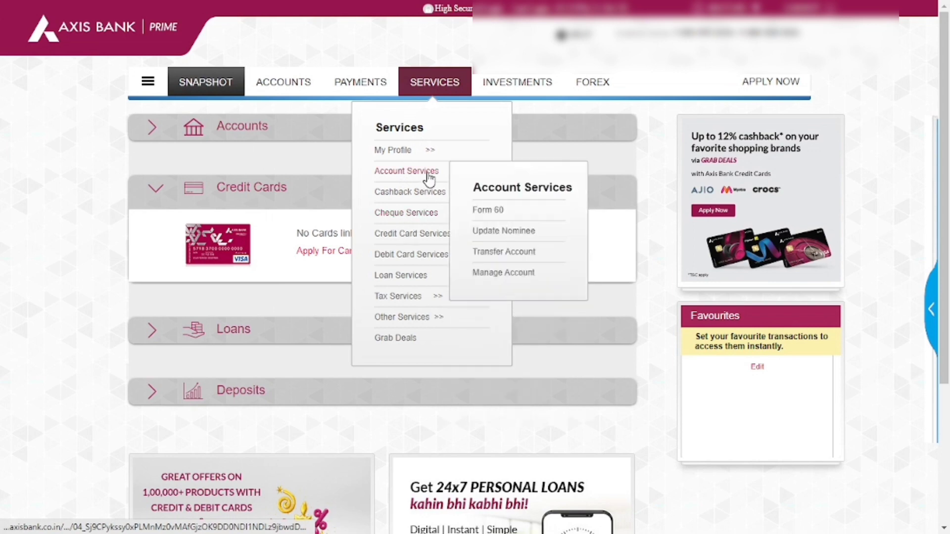
{"action": "mouse_move", "coordinate": [455, 219]}
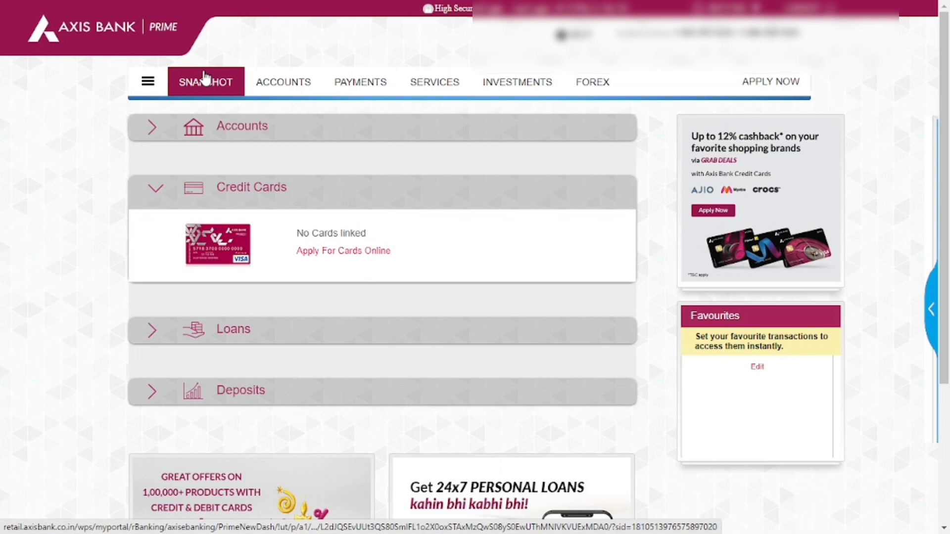
{"action": "left_click", "coordinate": [154, 190]}
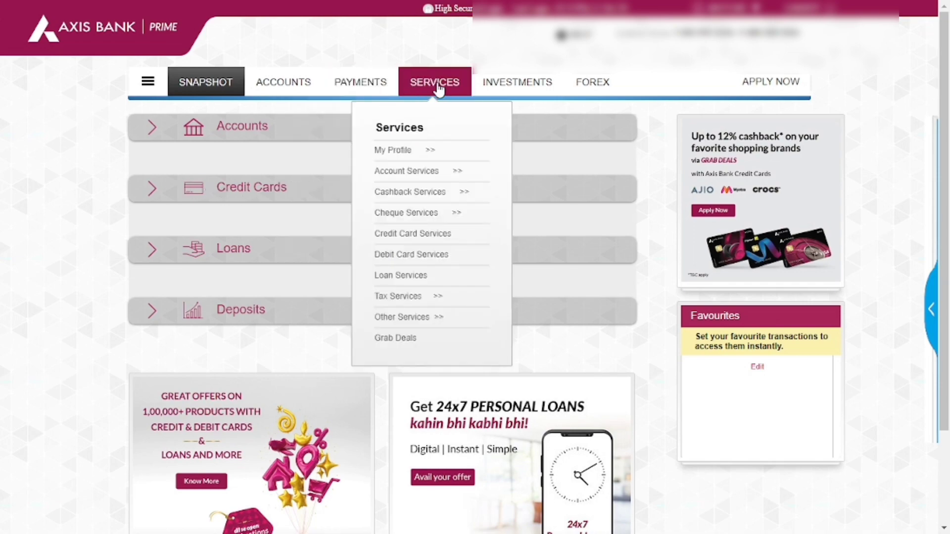
{"action": "mouse_move", "coordinate": [518, 84]}
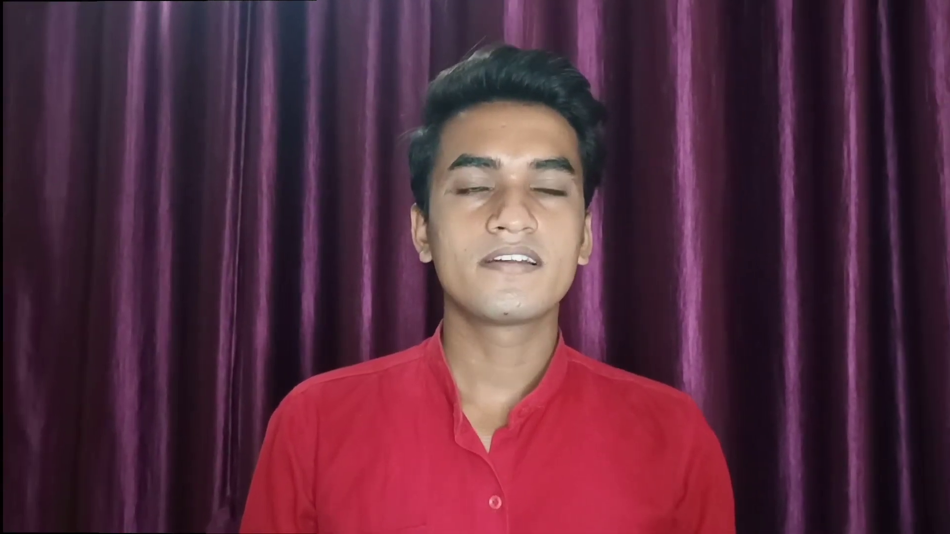